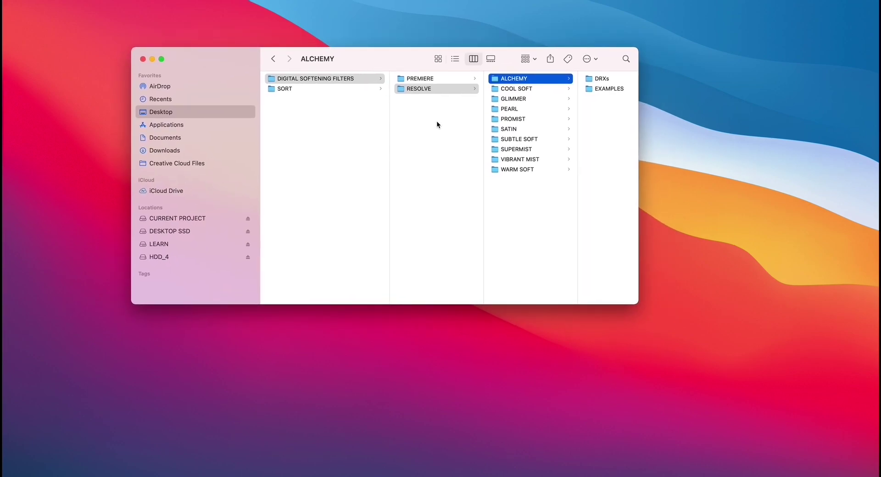
Step: Go from DIGITAL SOFTENING FILTERS into the RESOLVE filter folder
left_click(436, 121)
left_click(426, 79)
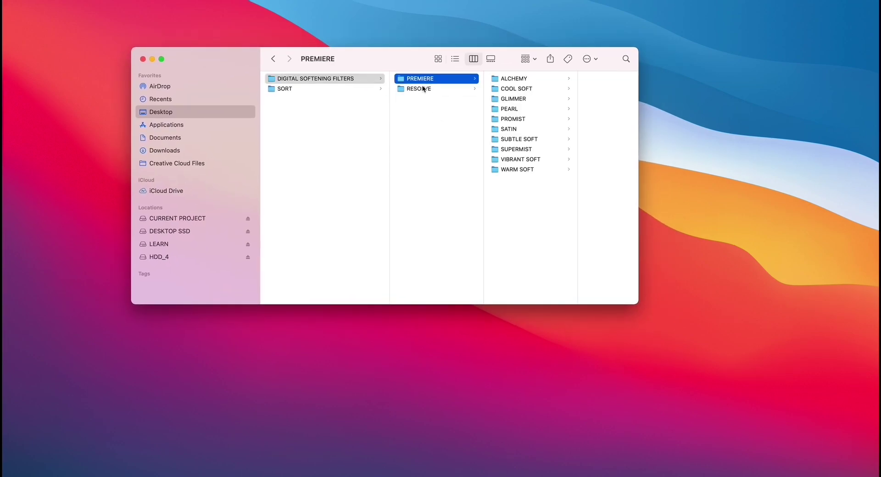
left_click(422, 89)
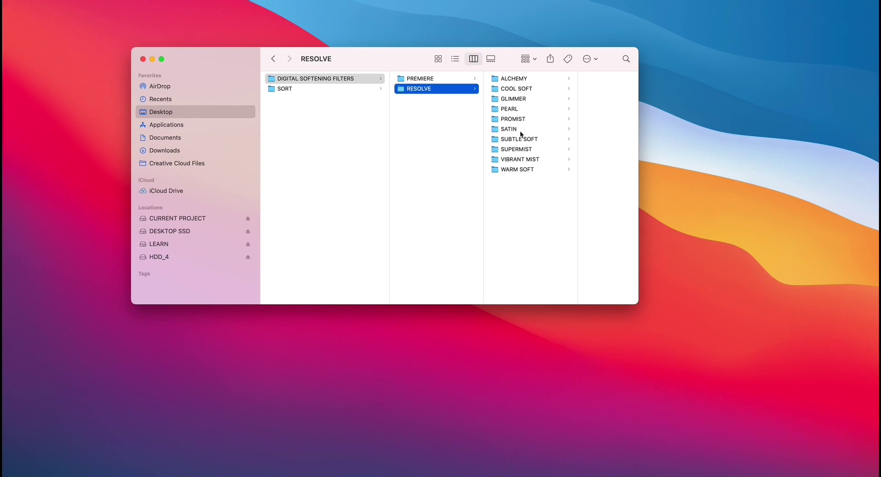
Step: Browse the ALCHEMY, COOL SOFT and PEARL filter folders, ending in GLIMMER
left_click(514, 79)
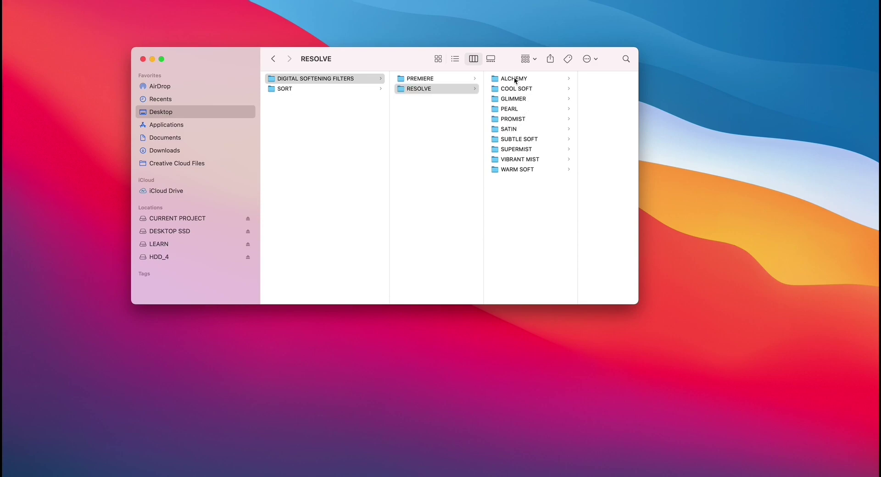
left_click(493, 89)
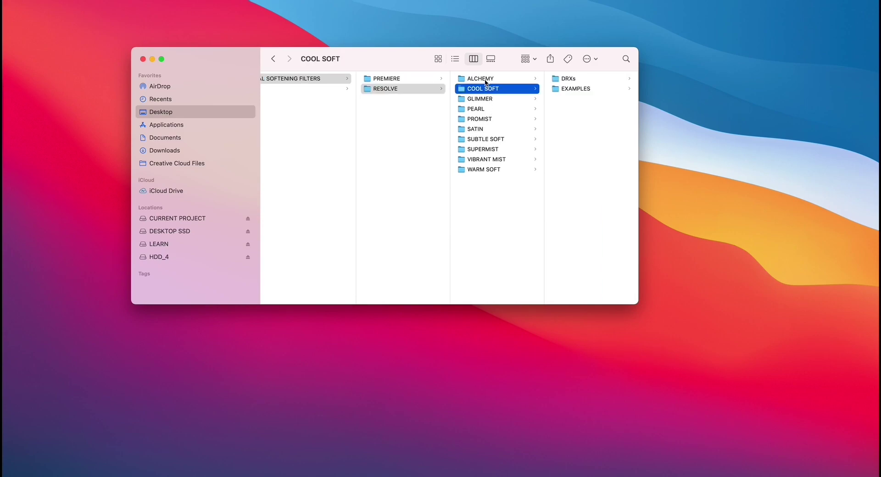
left_click(486, 80)
left_click(486, 88)
left_click(485, 99)
left_click(485, 110)
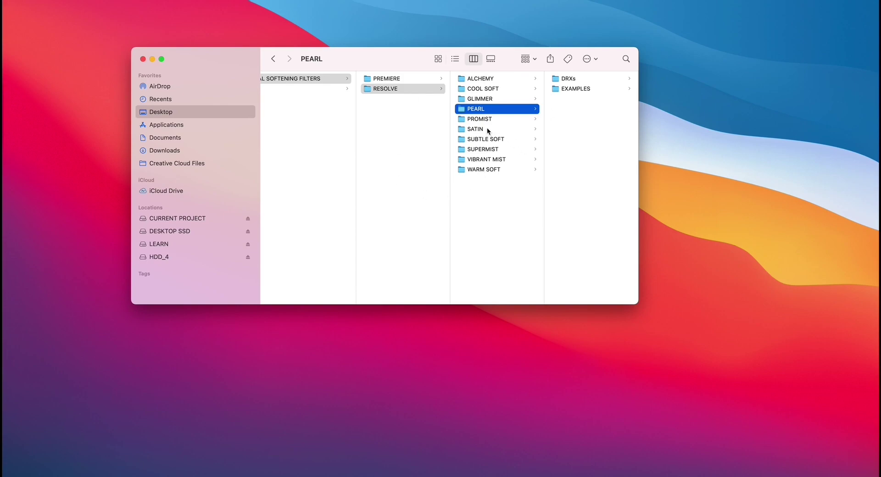
left_click(495, 101)
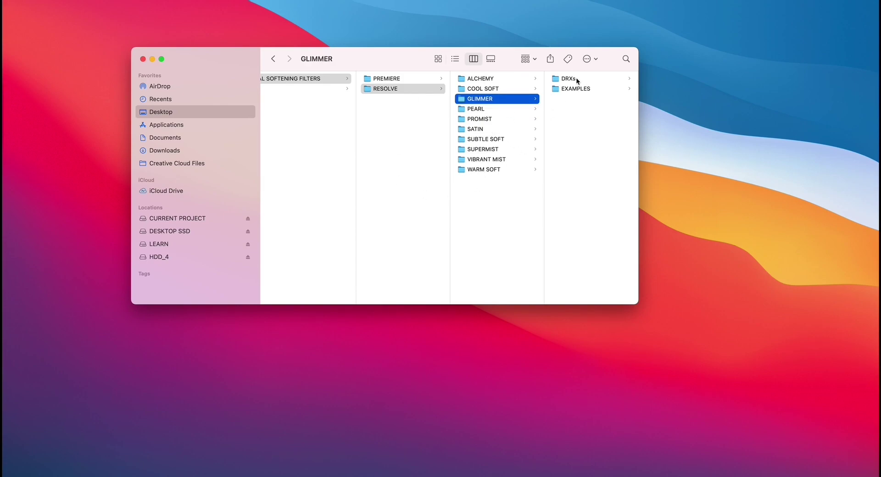
Step: Widen the Finder window, open GLIMMER's EXAMPLES folder and select No Filter.jpg
left_click_drag(639, 112, 756, 111)
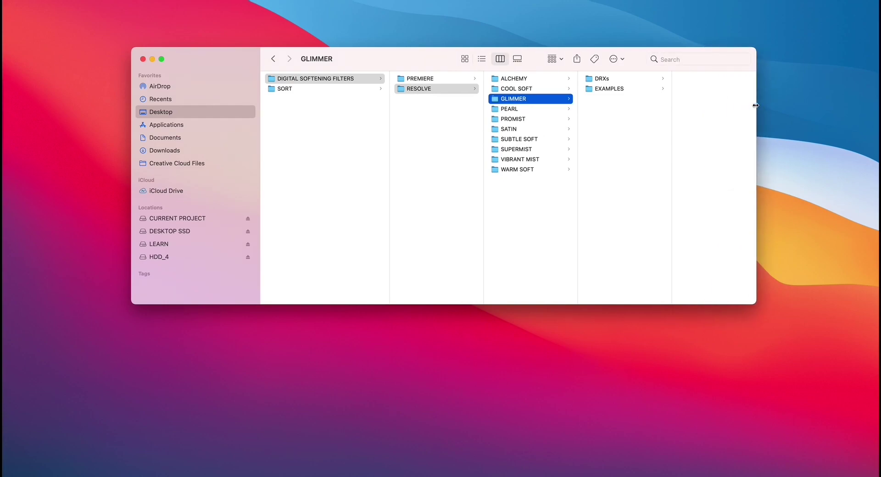
left_click(613, 87)
left_click_drag(431, 58, 401, 54)
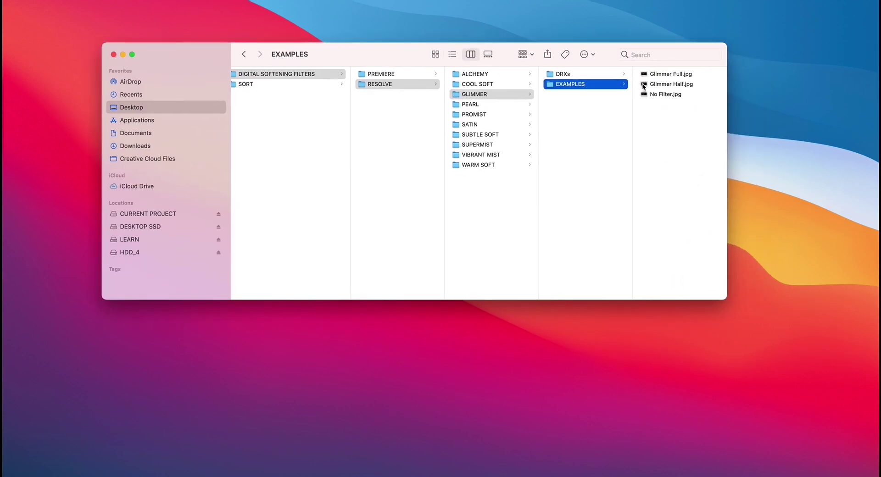
left_click(665, 95)
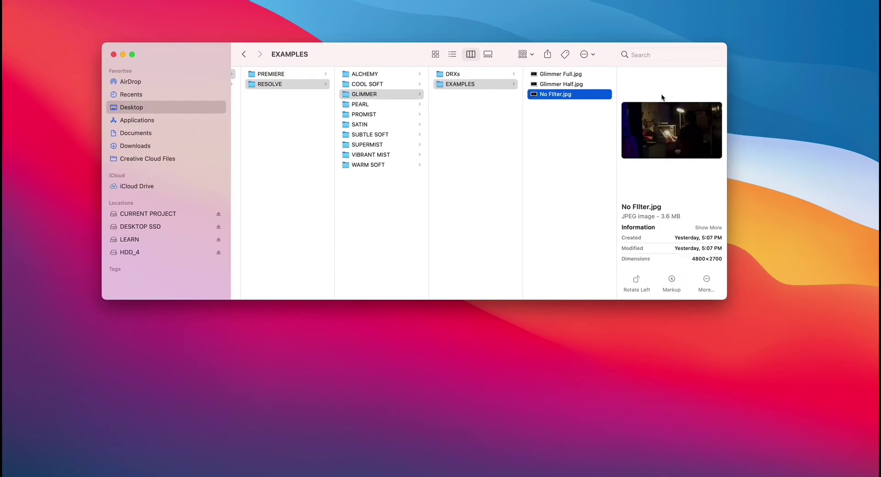
Step: Quick Look through No Filter, Glimmer Half and Glimmer Full at full size, then close the preview
key("space")
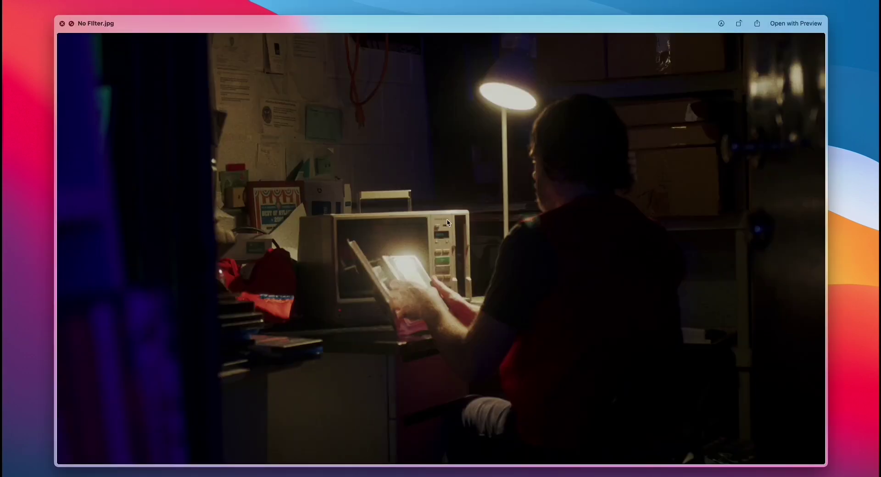
key("Down")
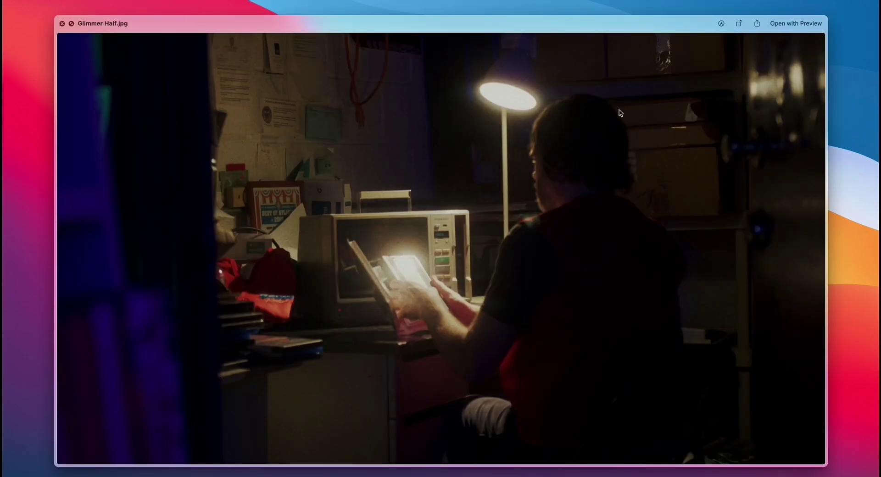
key("Down")
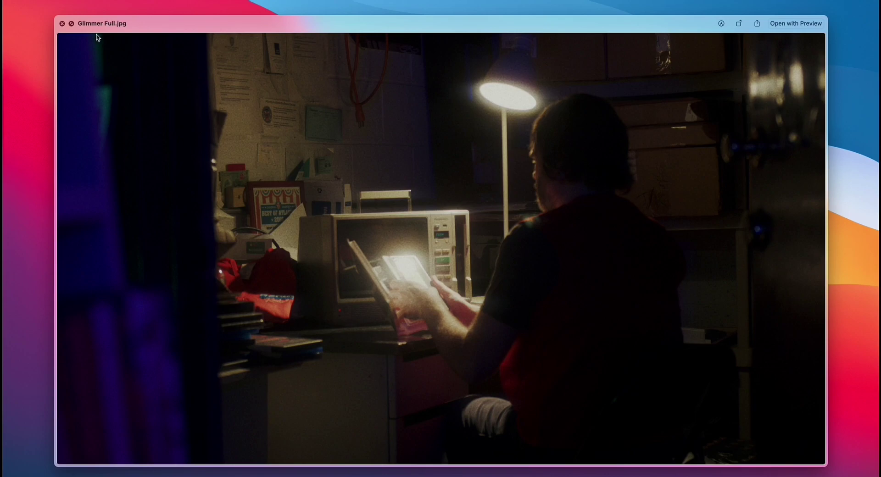
key("Up")
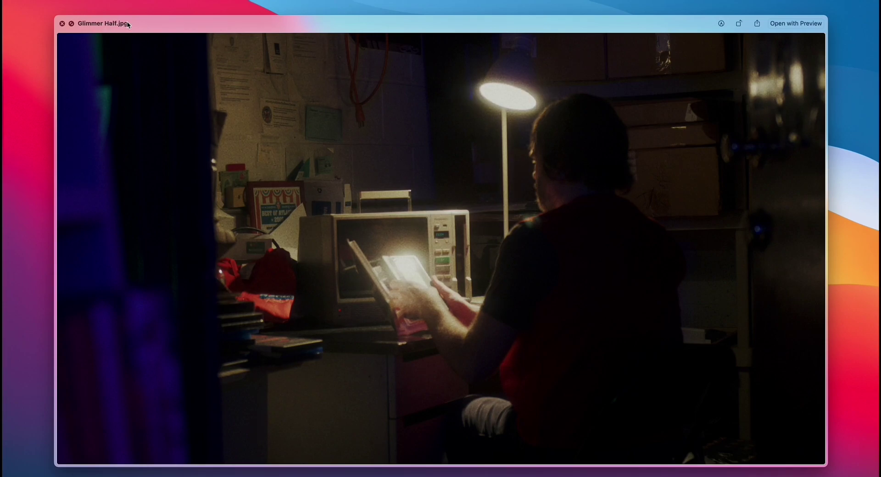
key("Down")
key("space")
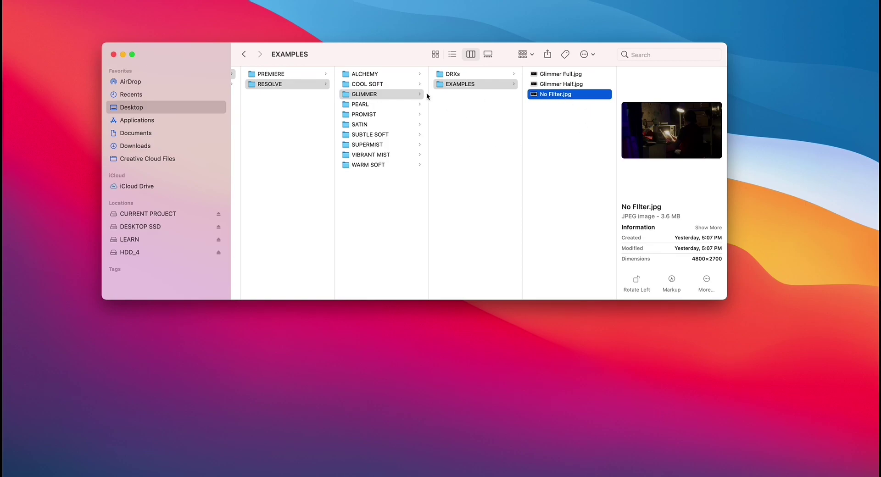
Step: Open PEARL's EXAMPLES folder and select its No Filter.jpg
left_click(370, 105)
left_click(455, 86)
left_click(551, 76)
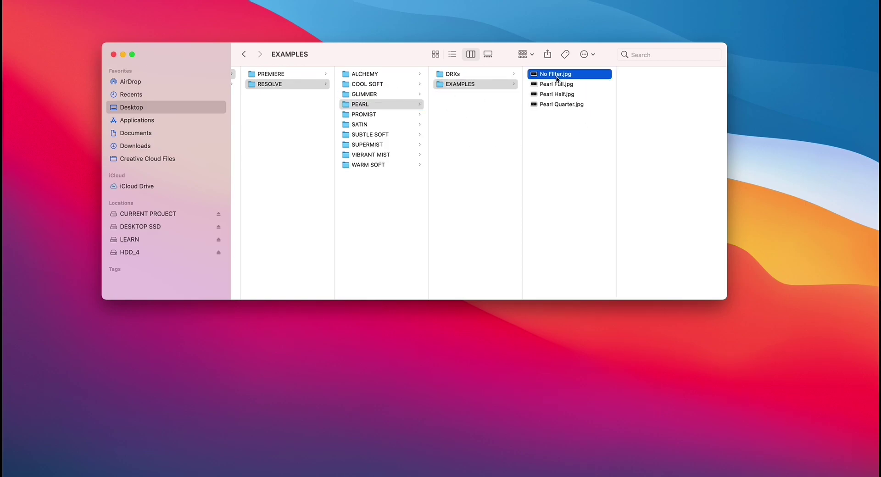
Step: Open GLIMMER's DRXs folder and inspect GLIMMER_HALF.drx and GLIMMER_FULL.drx
left_click(365, 95)
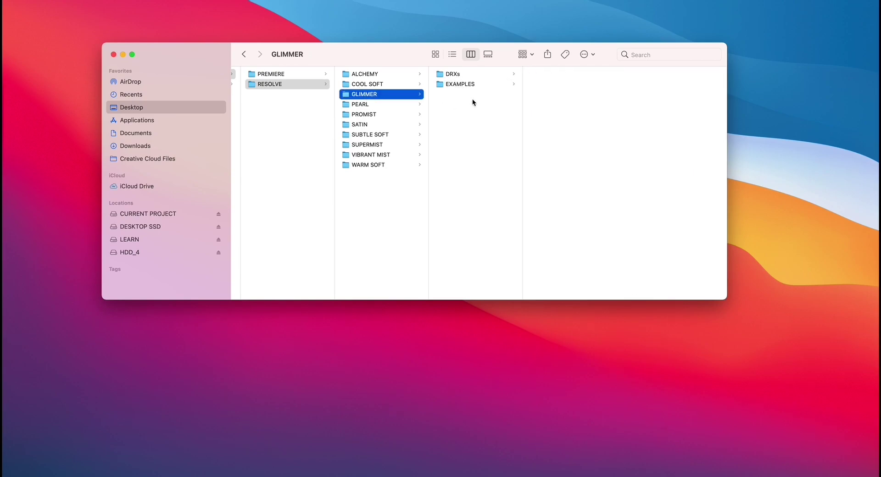
left_click(458, 75)
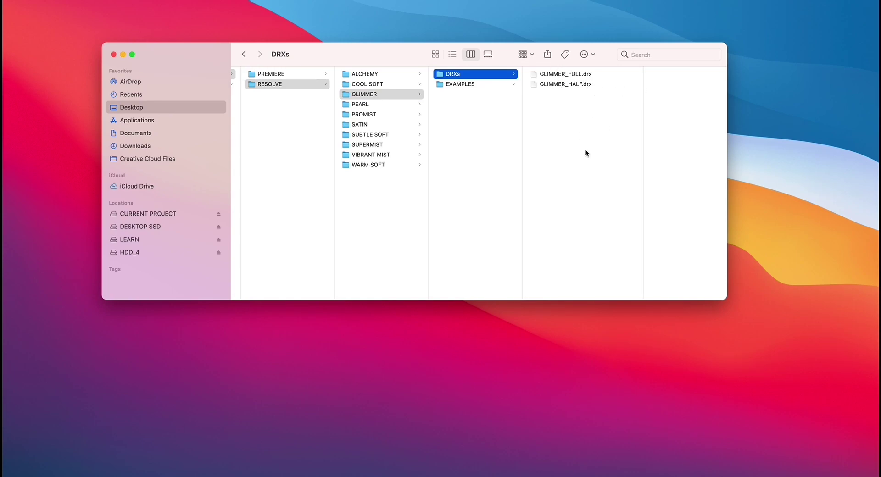
left_click(558, 84)
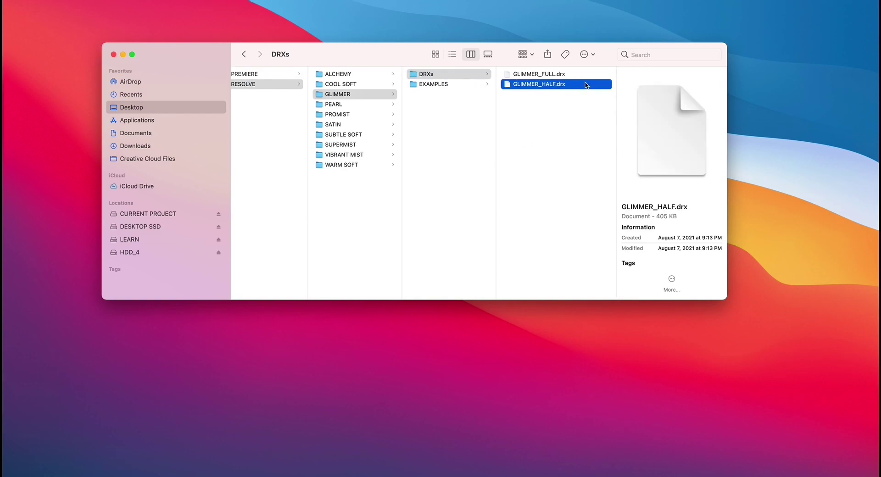
left_click(540, 76)
Step: Open SUPERMIST's DRXs folder and widen the column to show full file names
left_click(353, 146)
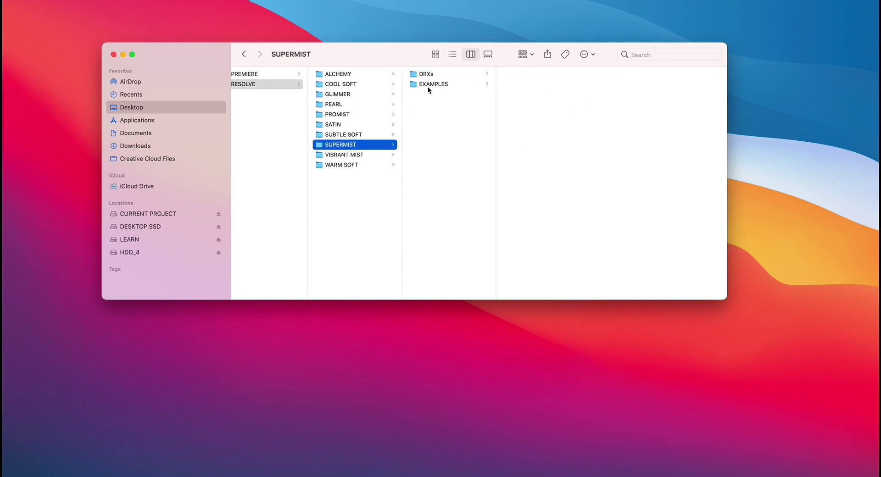
left_click(426, 74)
double_click(589, 88)
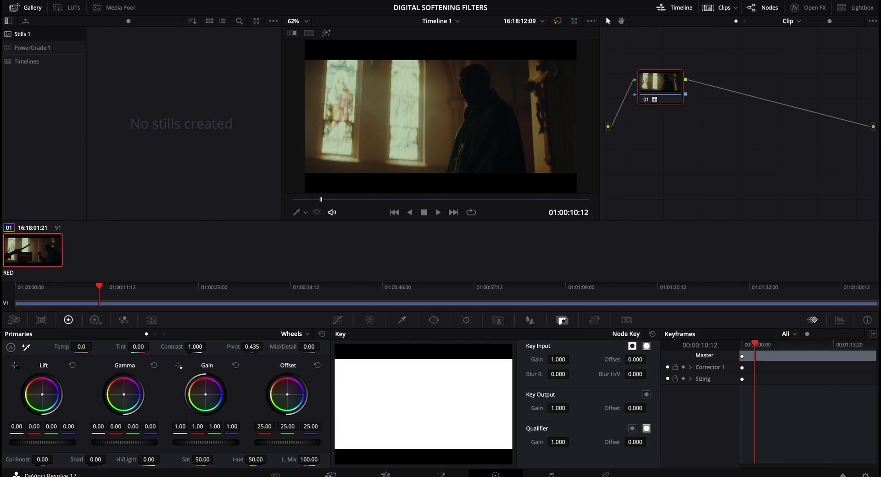
Step: Switch between the Edit and Cut pages, then return to the Color page with Shift+6
left_click(388, 474)
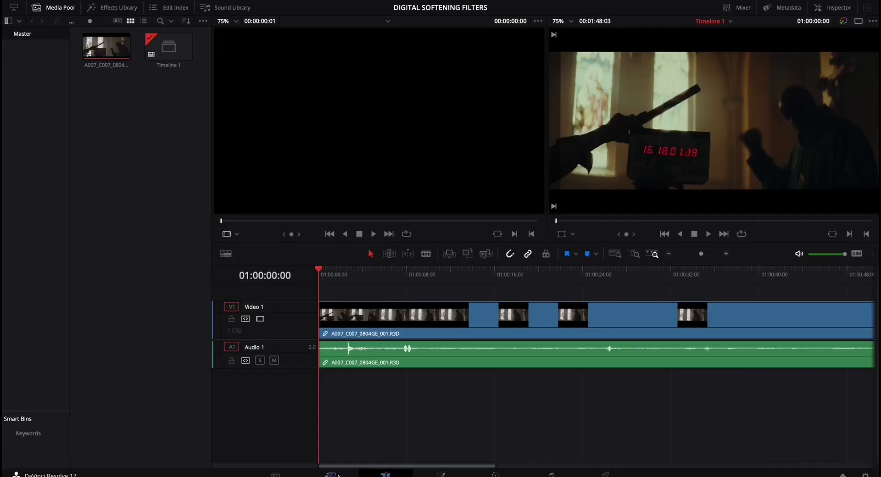
left_click(326, 474)
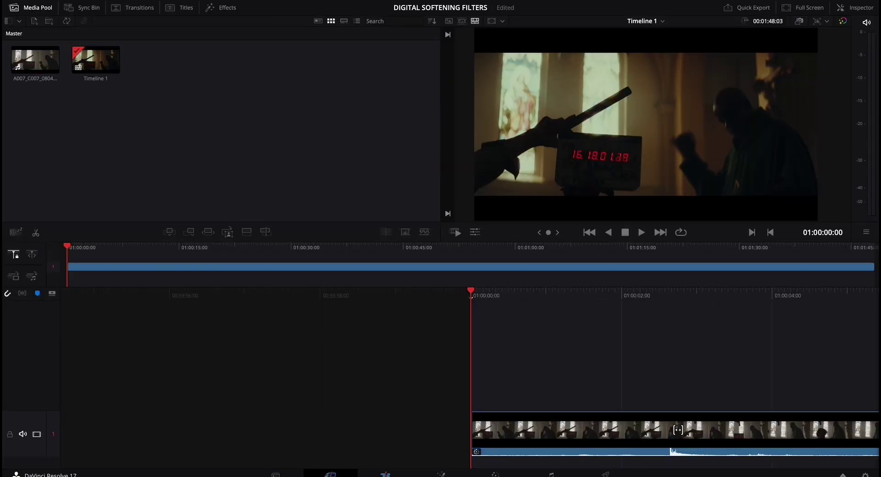
key("shift+6")
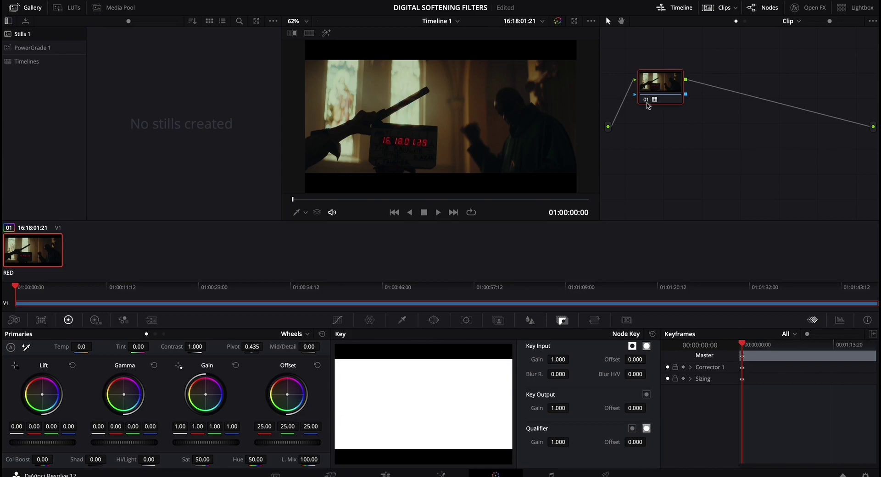
left_click(646, 102)
left_click(647, 102)
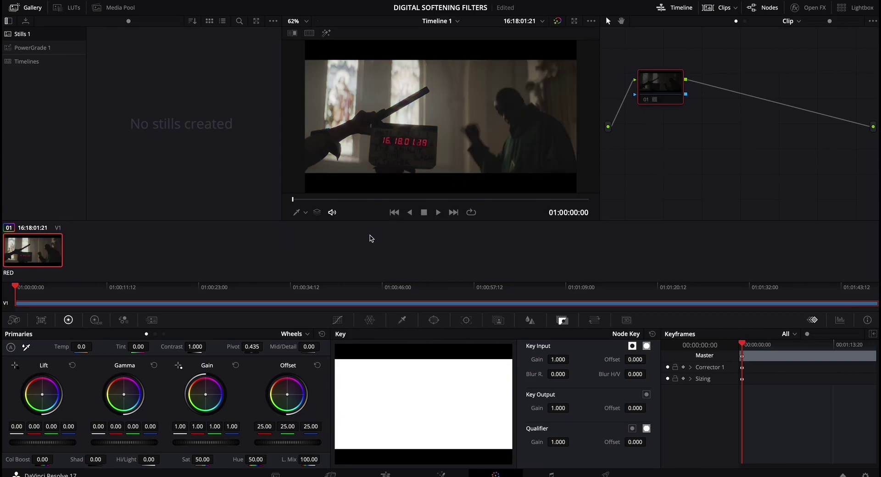
left_click_drag(45, 285, 380, 295)
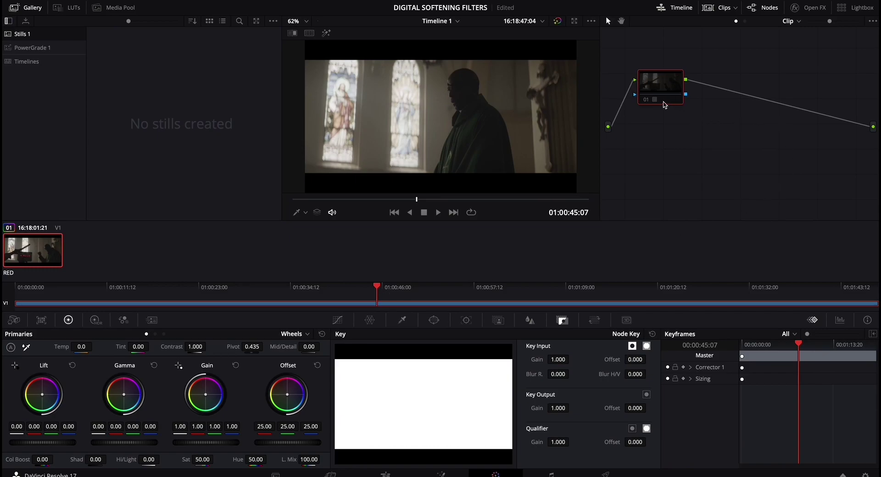
left_click(645, 101)
left_click(646, 101)
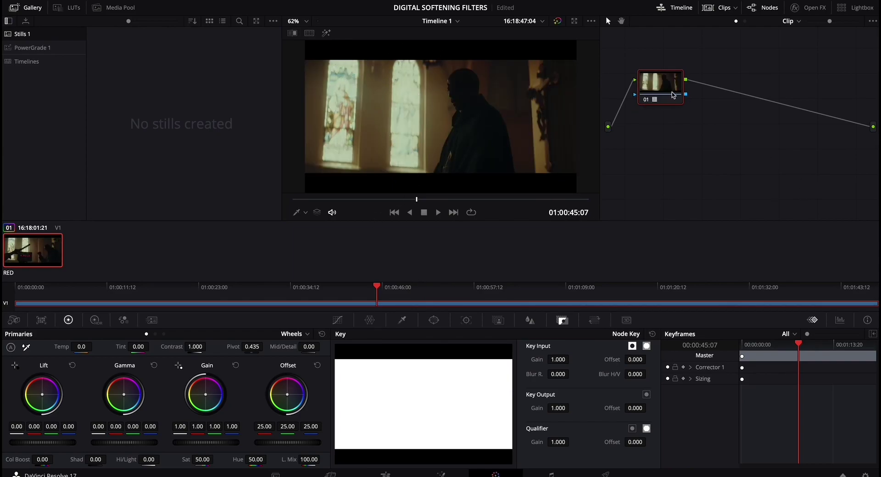
left_click_drag(652, 79, 651, 80)
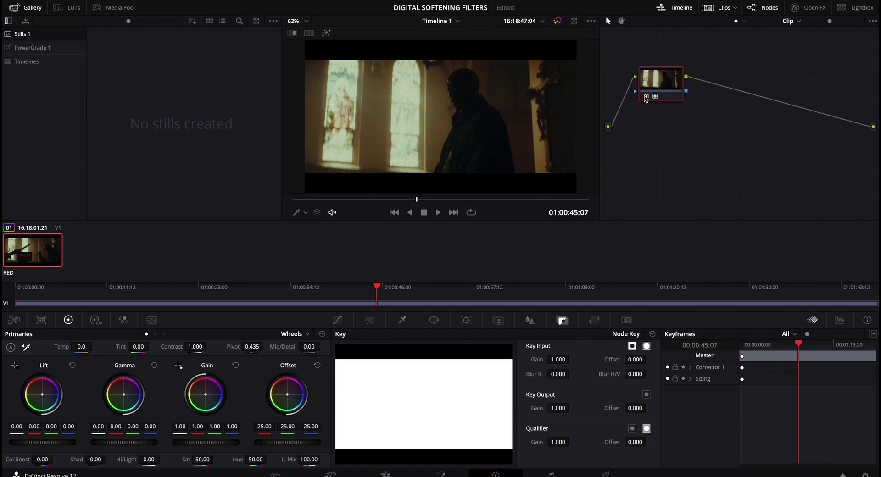
right_click(657, 81)
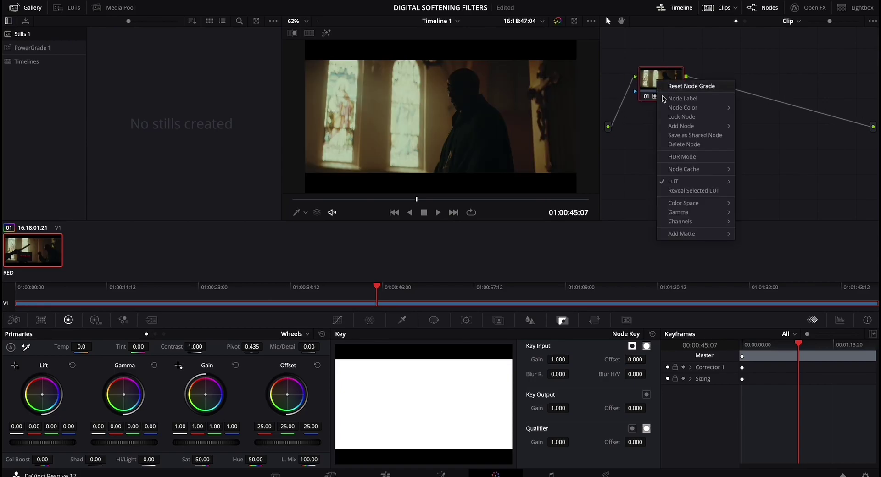
mouse_move(678, 182)
mouse_move(771, 239)
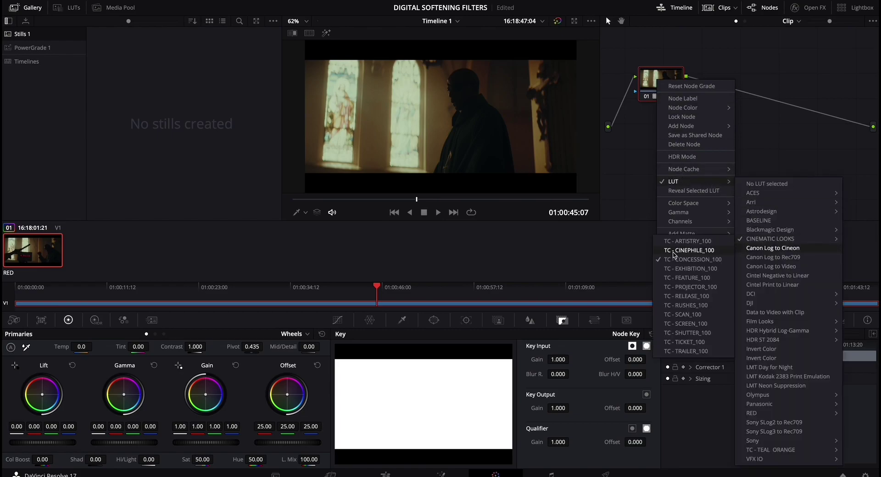
left_click(636, 132)
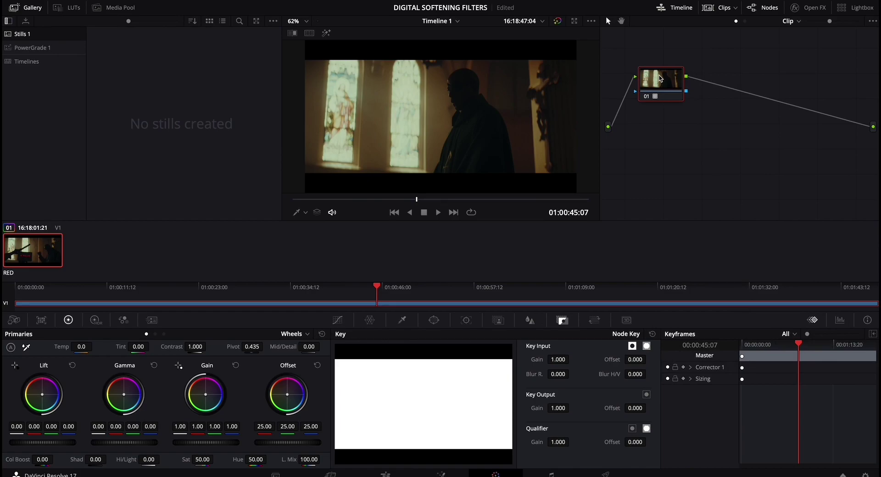
Step: Add serial node 02 with Alt+S and position it right beside node 01
key("alt+s")
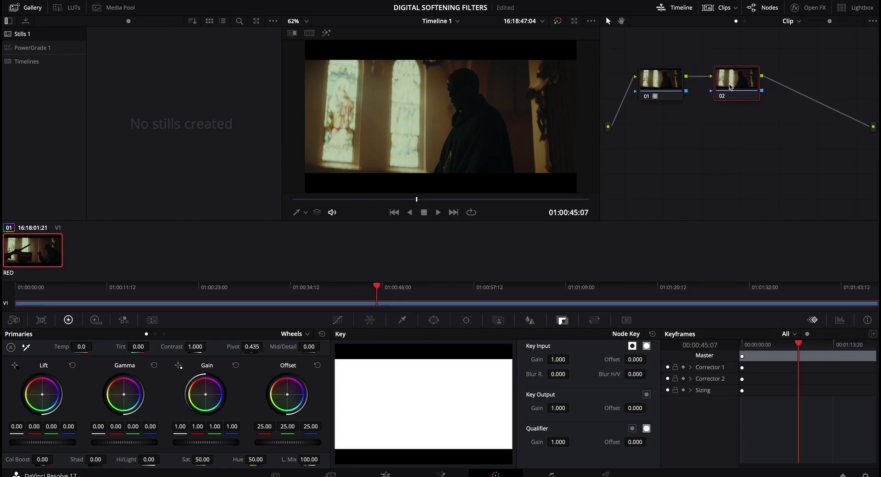
left_click(660, 84)
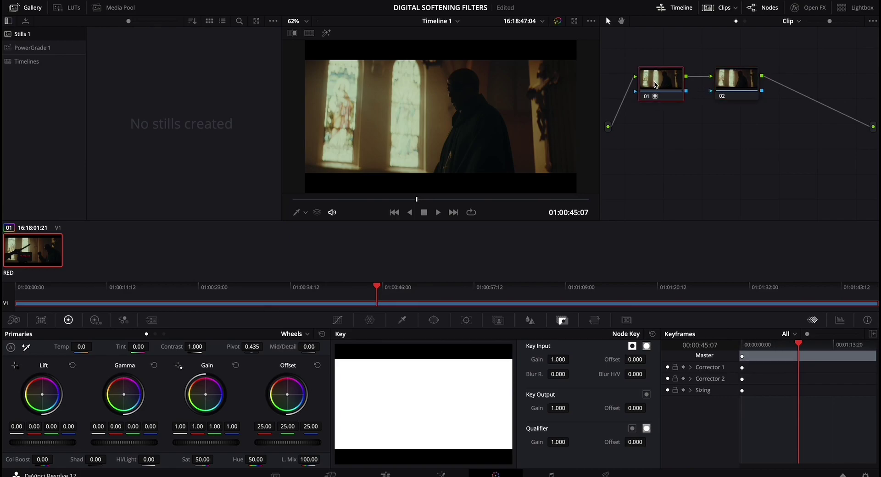
left_click_drag(737, 87, 730, 86)
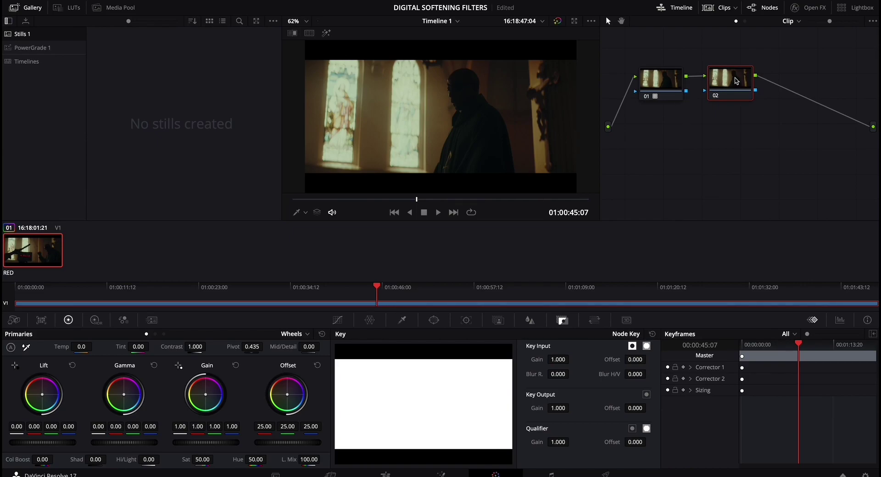
left_click_drag(736, 81, 716, 83)
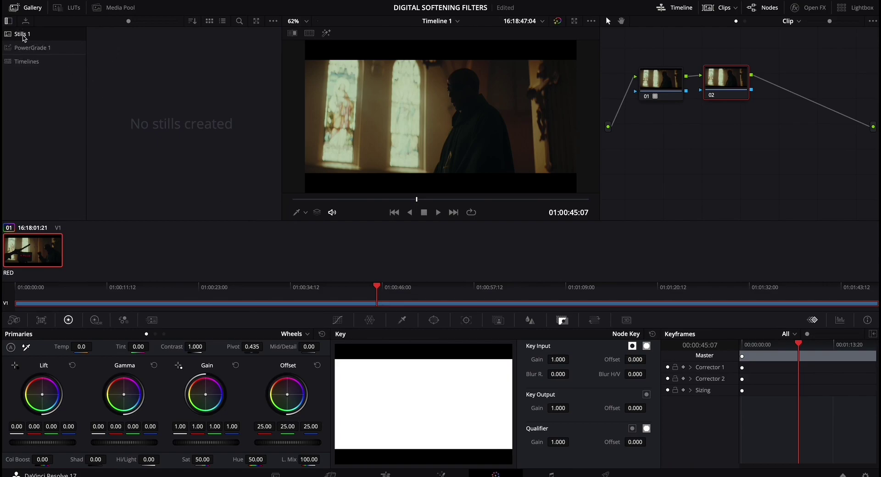
left_click(28, 48)
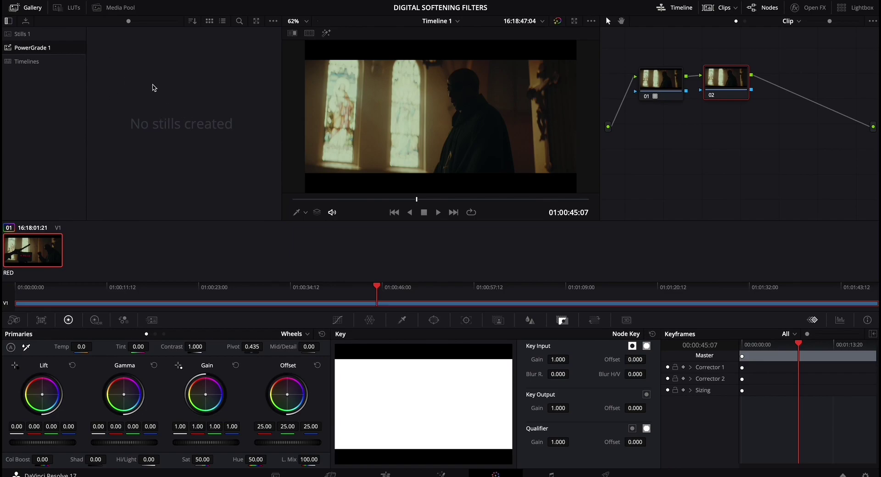
left_click(33, 37)
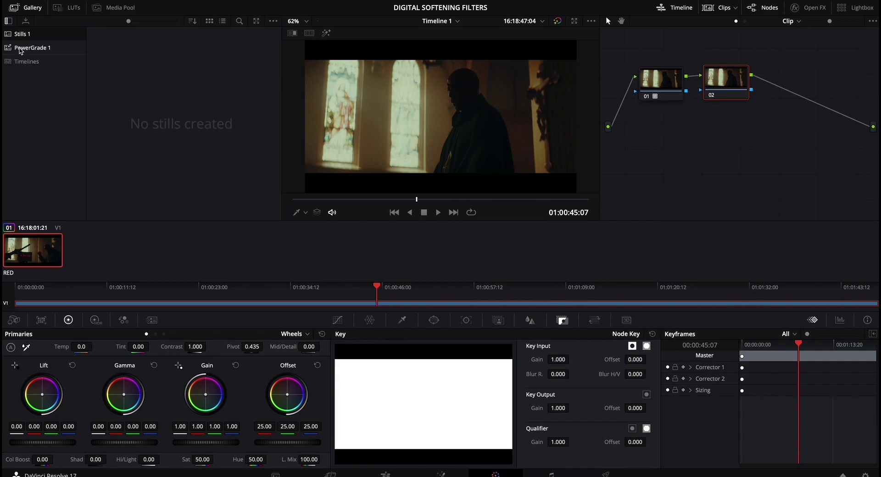
left_click(23, 49)
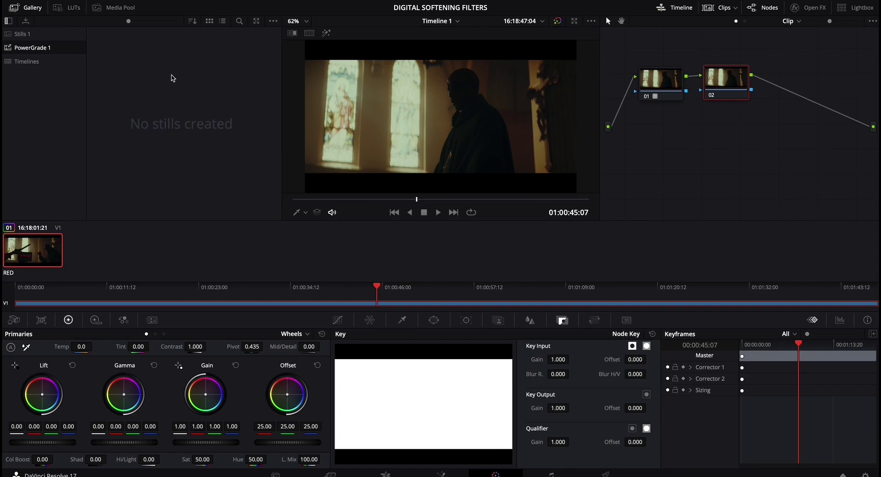
left_click(23, 34)
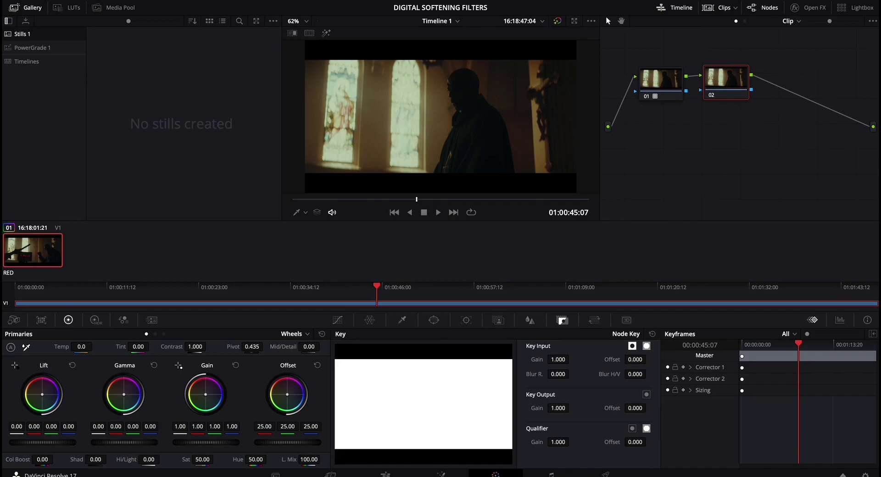
left_click(48, 1)
left_click(48, 1)
left_click(48, 2)
Step: Hide Resolve and open the ALCHEMY folder's DRXs subfolder in Finder
left_click(67, 73)
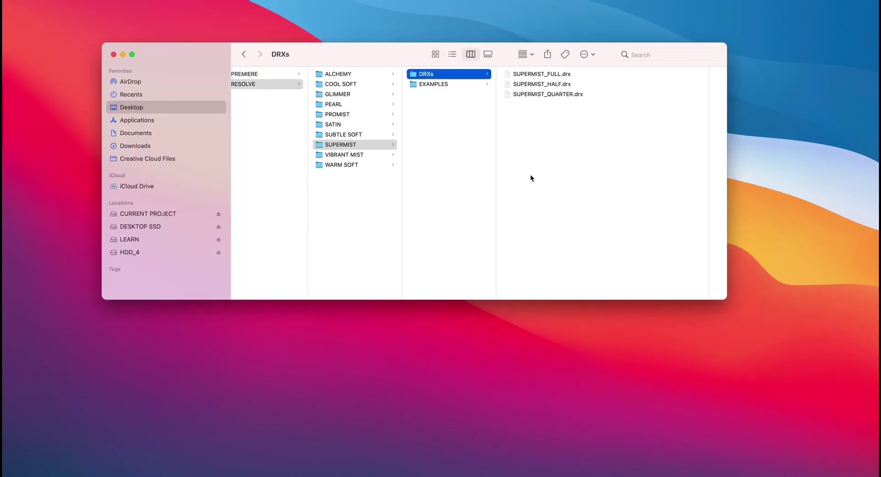
left_click(340, 74)
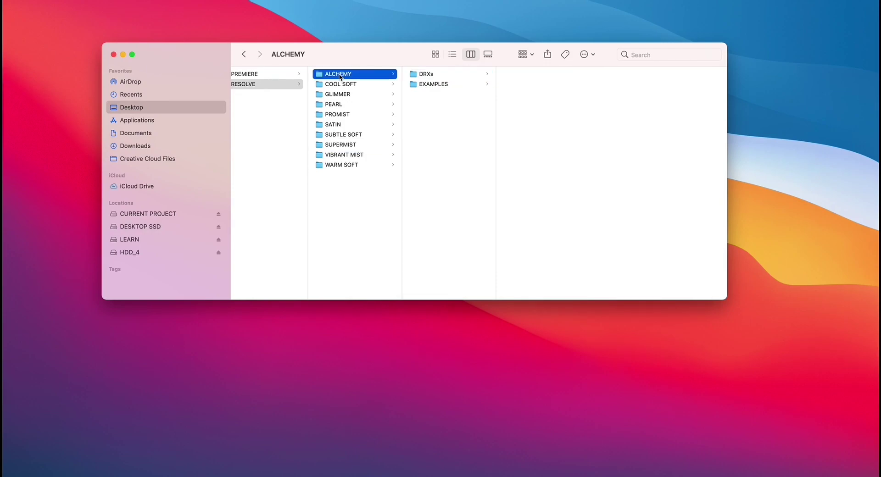
left_click(434, 74)
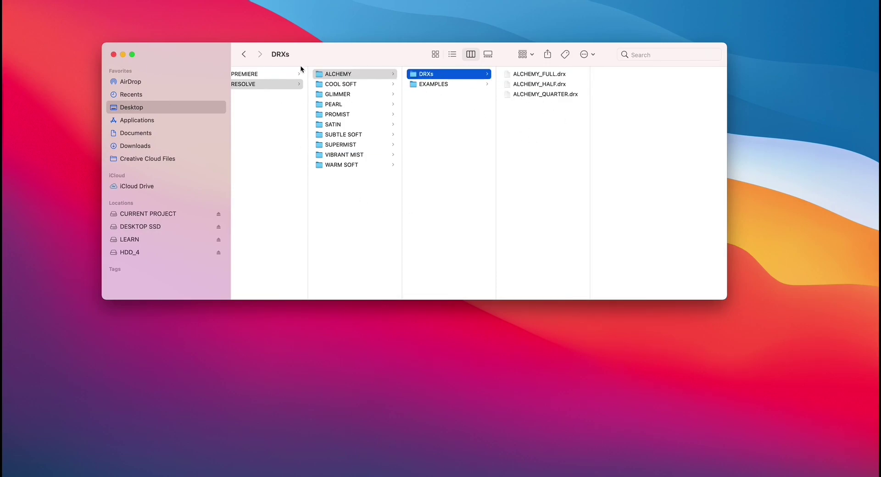
Step: Open PROMIST > DRXs and select PROMIST_FULL, PROMIST_HALF and PROMIST_QUARTER .drx files
left_click(357, 114)
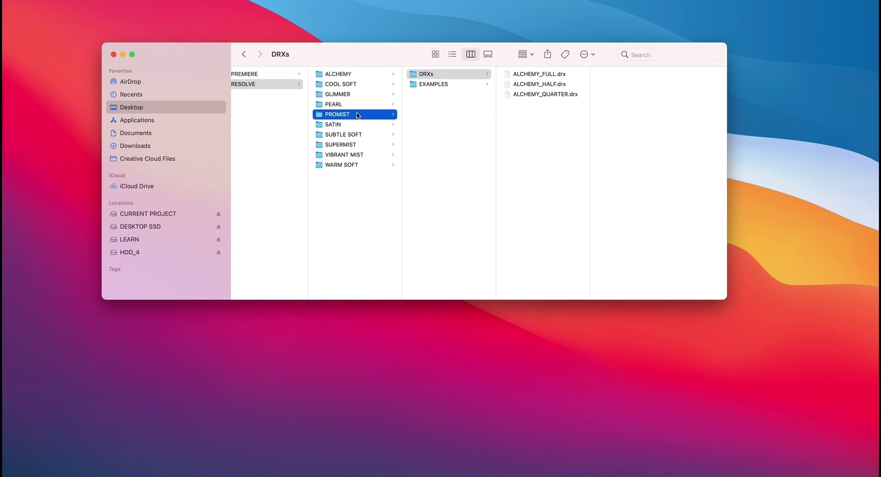
left_click(437, 75)
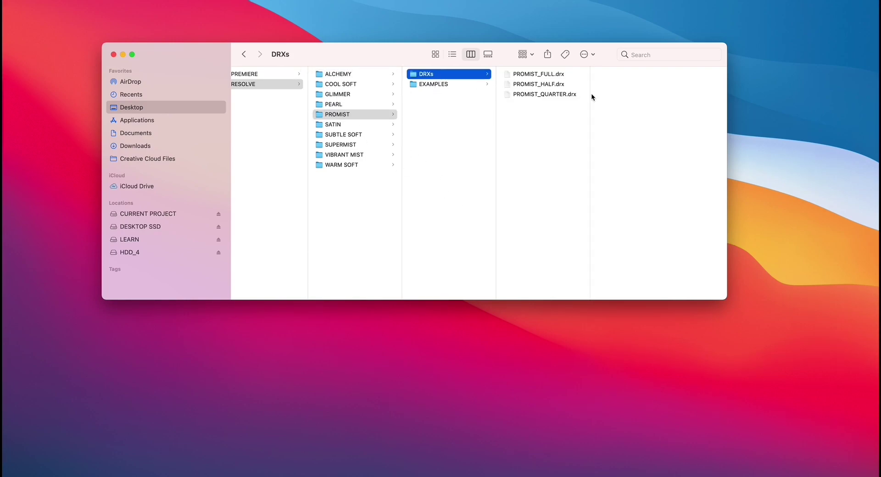
left_click(575, 76)
left_click(525, 87)
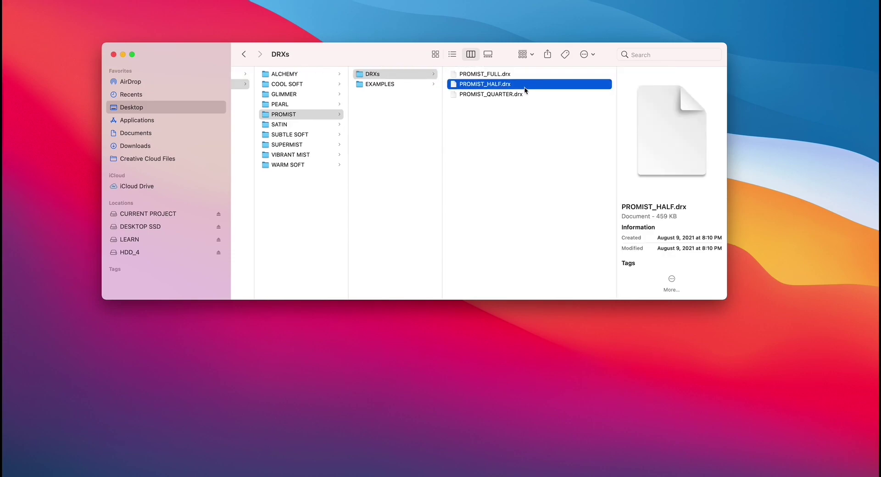
left_click(508, 96)
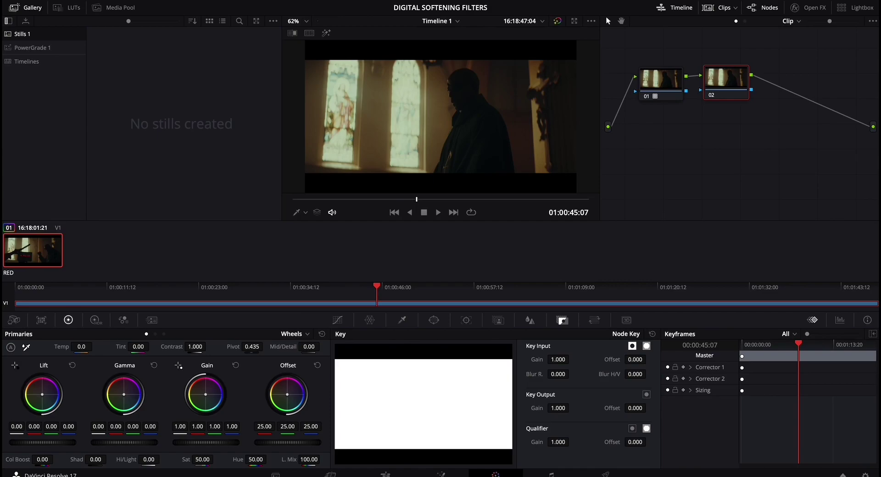
Step: Import the three PROMIST .drx stills into the Gallery, preview PROMIST_FULL, and disable node 01
left_click_drag(2, 137, 187, 79)
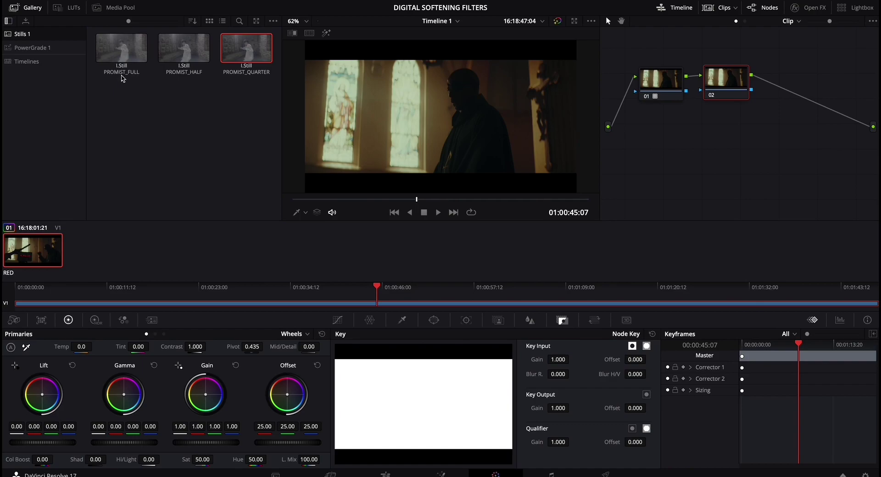
double_click(117, 46)
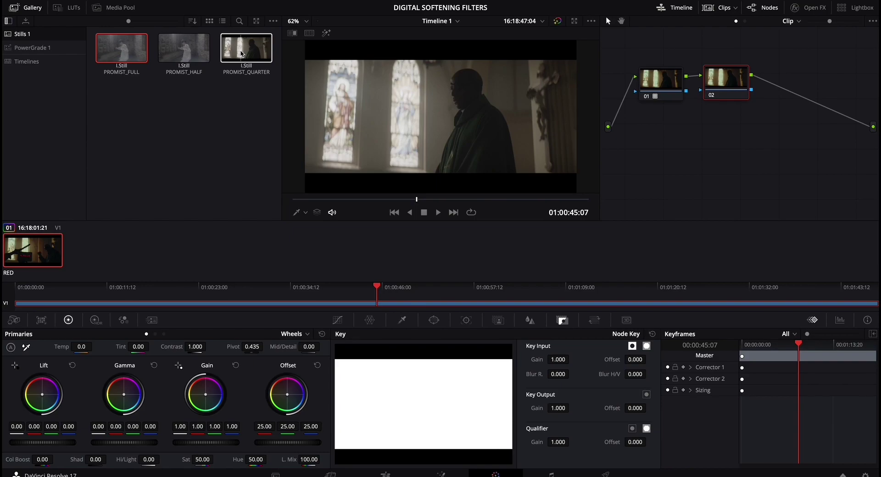
left_click(646, 99)
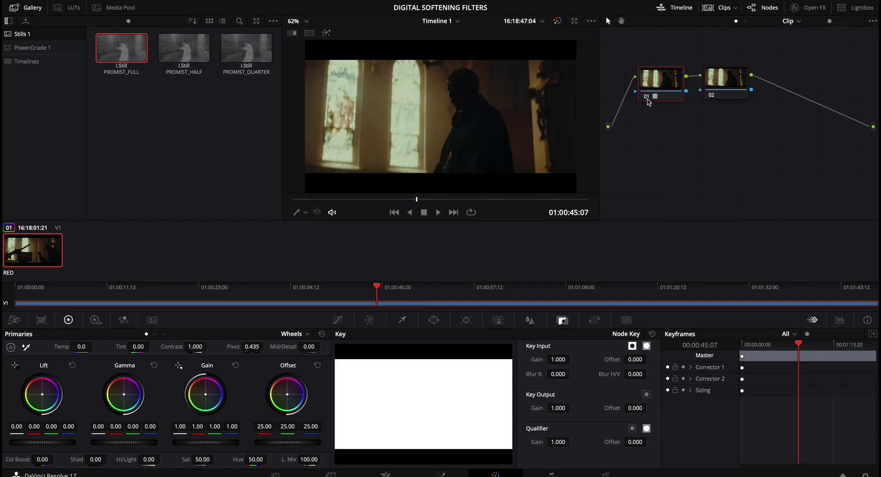
left_click(647, 97)
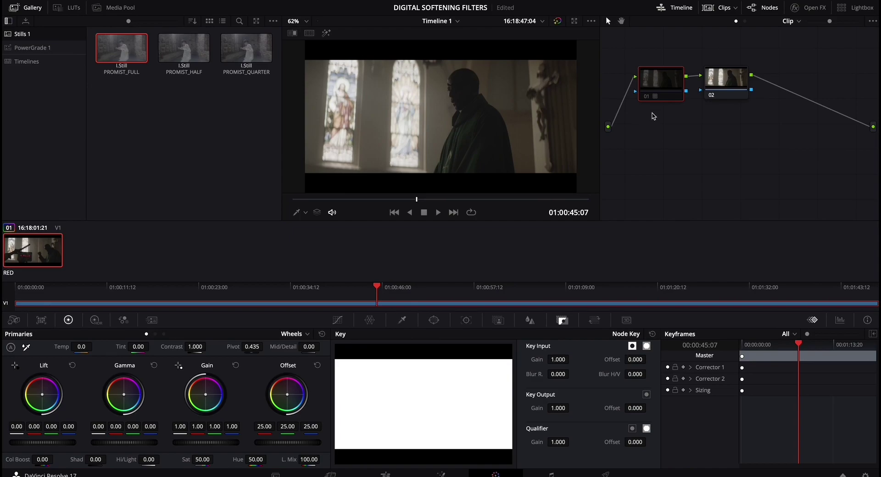
Step: Re-enable node 01 and apply the PROMIST_HALF still's grade to node 02
left_click(646, 97)
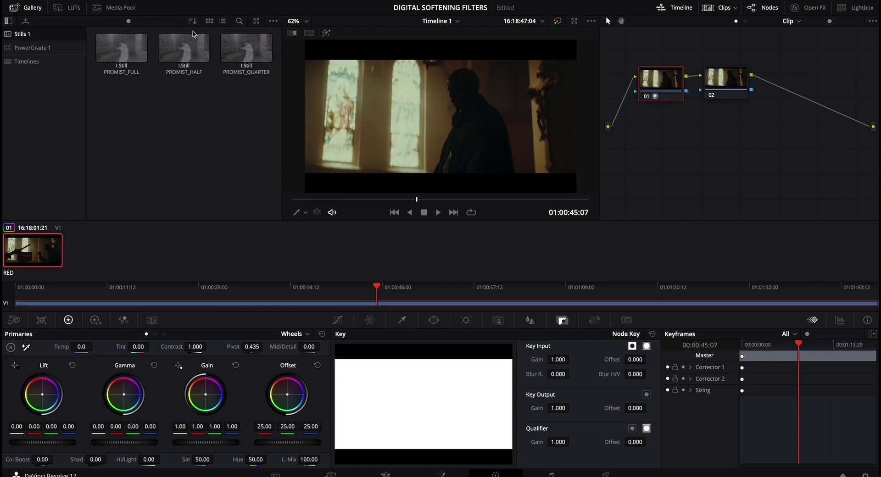
left_click_drag(174, 48, 367, 88)
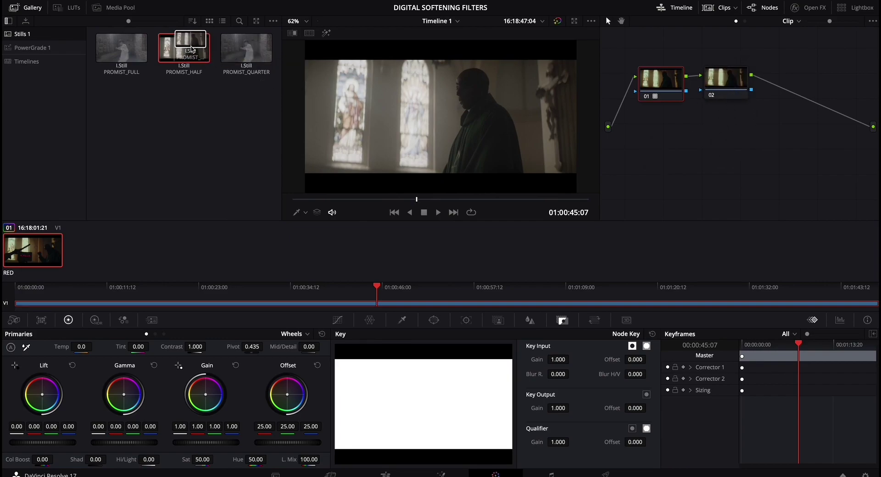
left_click(726, 81)
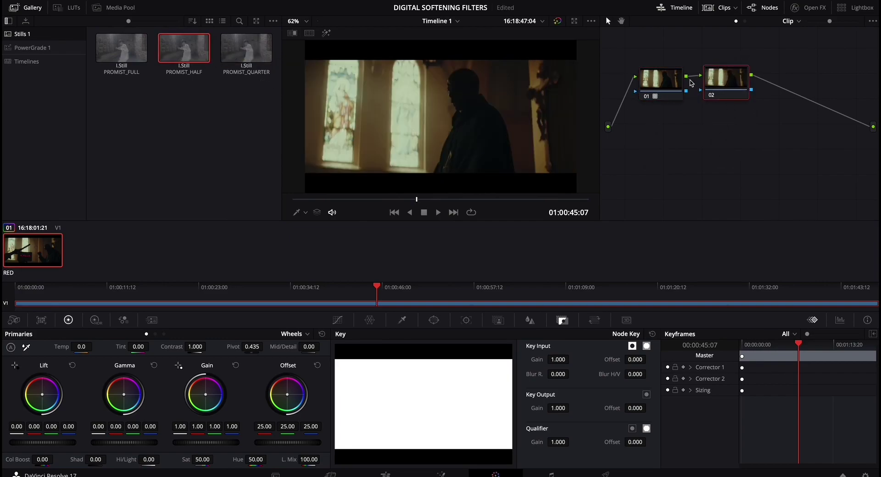
left_click_drag(183, 49, 723, 82)
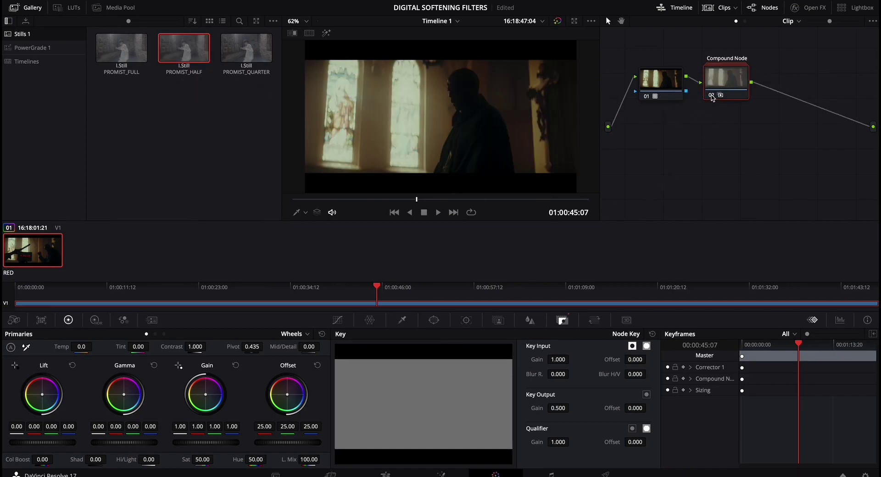
Step: Toggle the compound node and node 01 off and on to compare the softened image
left_click(711, 95)
left_click(711, 95)
left_click(711, 95)
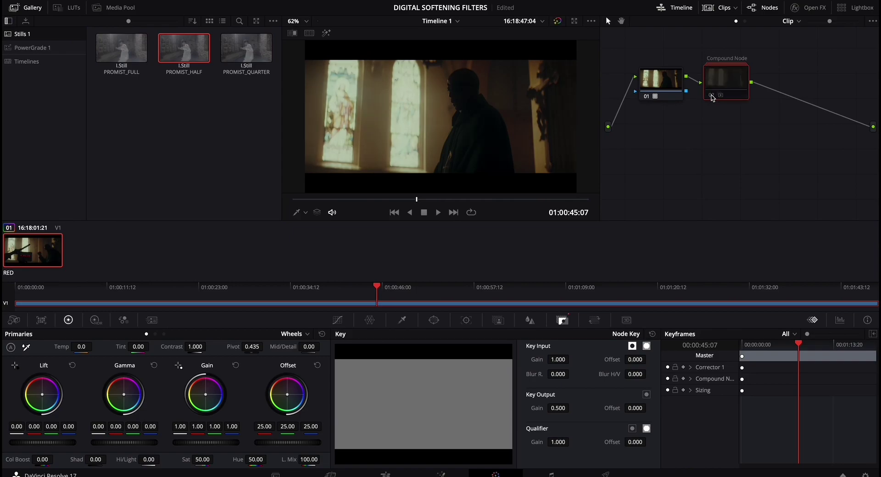
left_click(711, 95)
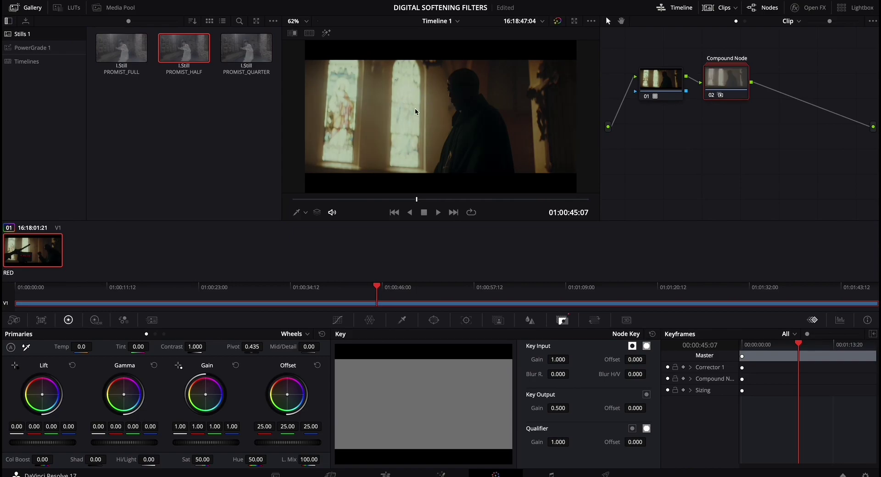
left_click(714, 95)
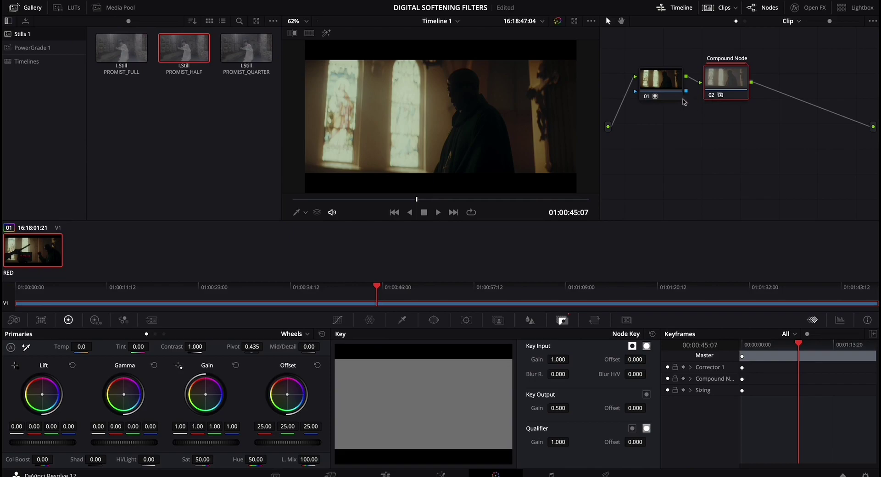
left_click(646, 98)
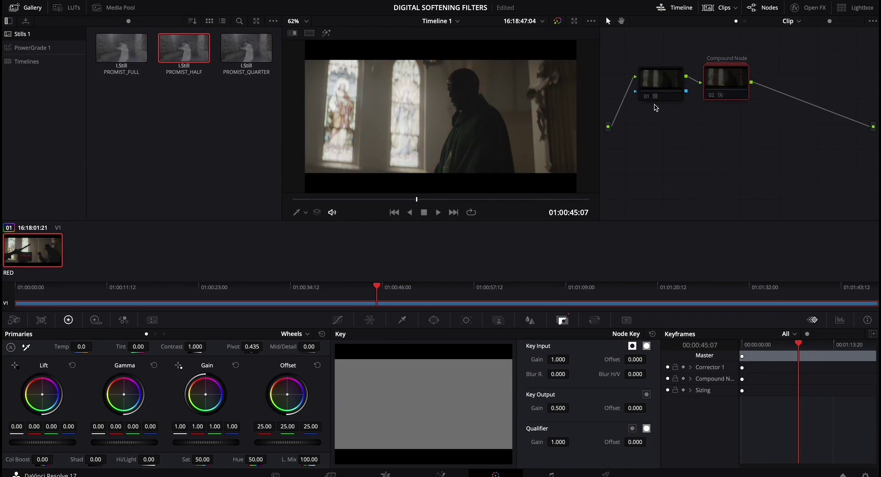
left_click(662, 76)
left_click(646, 97)
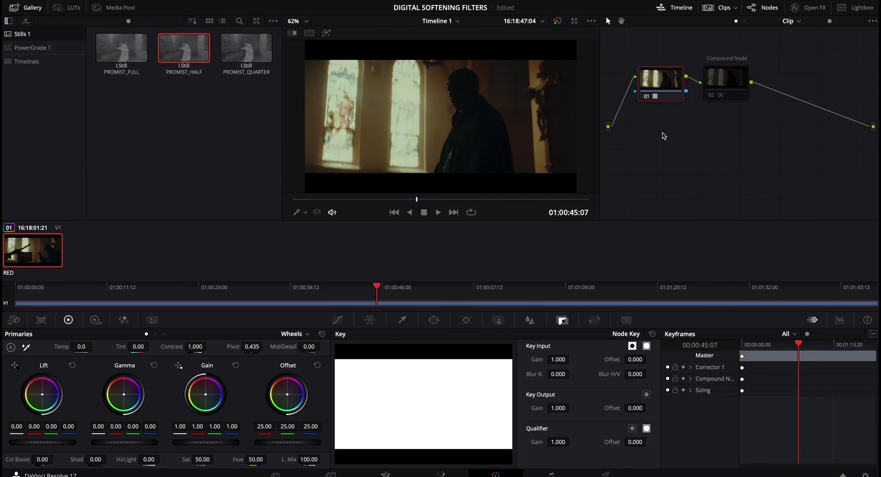
Step: Select the PROMIST_HALF compound node and re-enable it to show the soft look
left_click(736, 84)
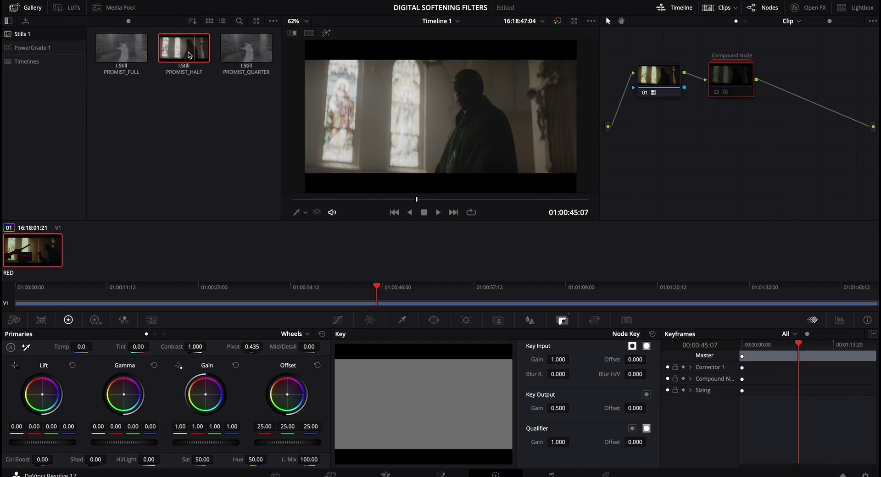
left_click(717, 96)
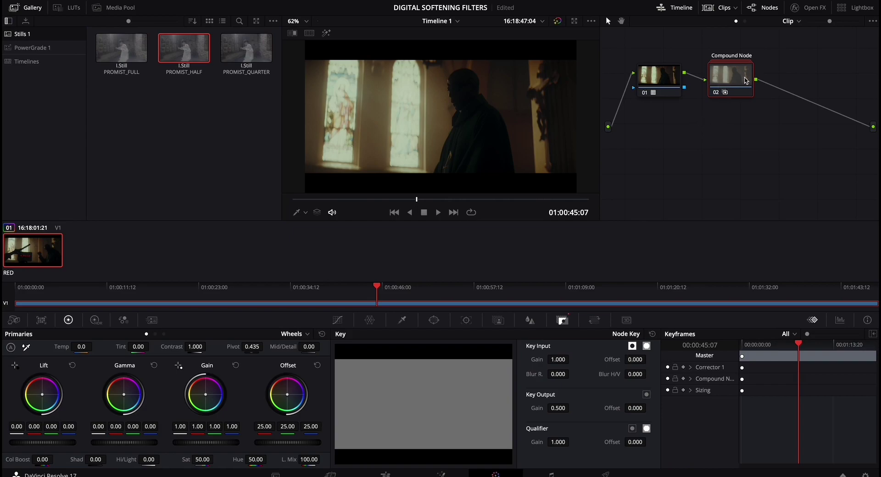
Step: Reposition the compound node and review the Blur, Color Warper and Qualifier palettes before returning to Key
left_click(555, 406)
key("Return")
left_click_drag(747, 80, 727, 82)
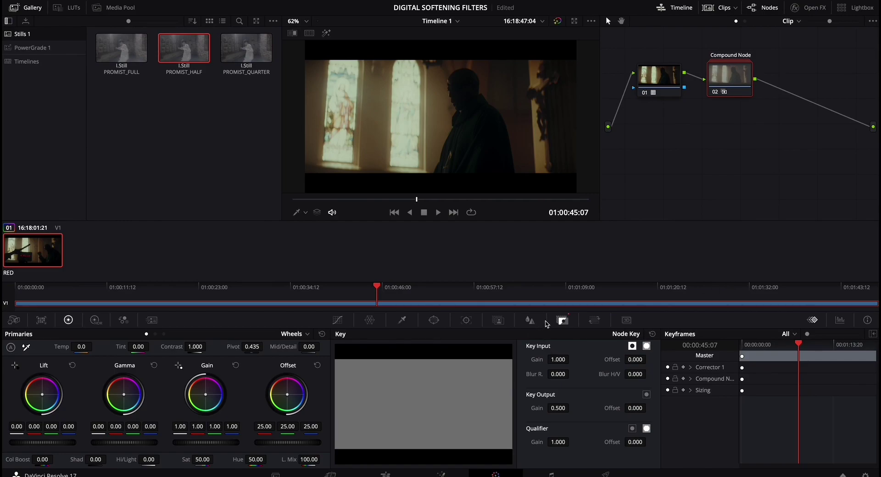
left_click(530, 319)
left_click(373, 321)
left_click(402, 320)
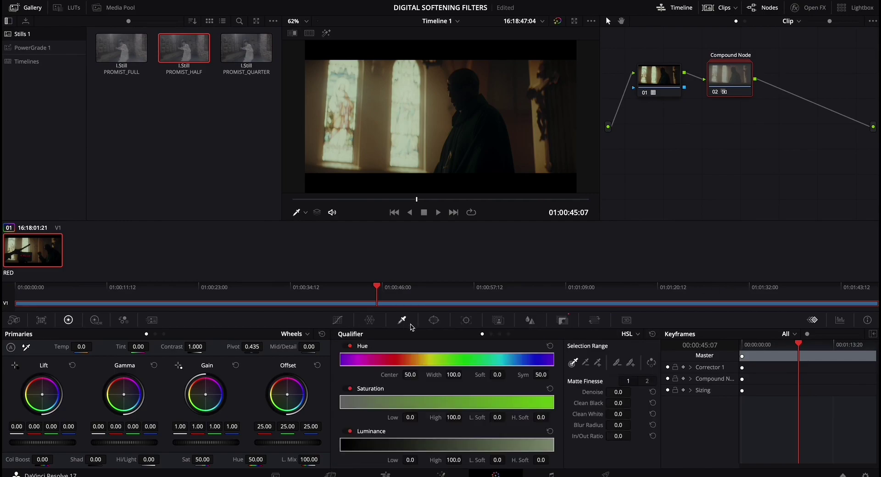
left_click(563, 321)
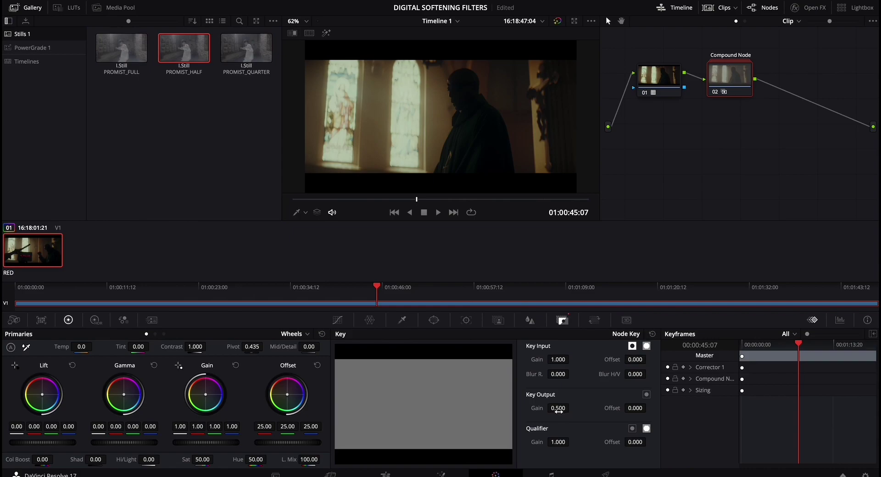
Step: Set Key Output gain to 0.25, then drag it up to about 0.808
left_click(558, 411)
type(".25")
key("Return")
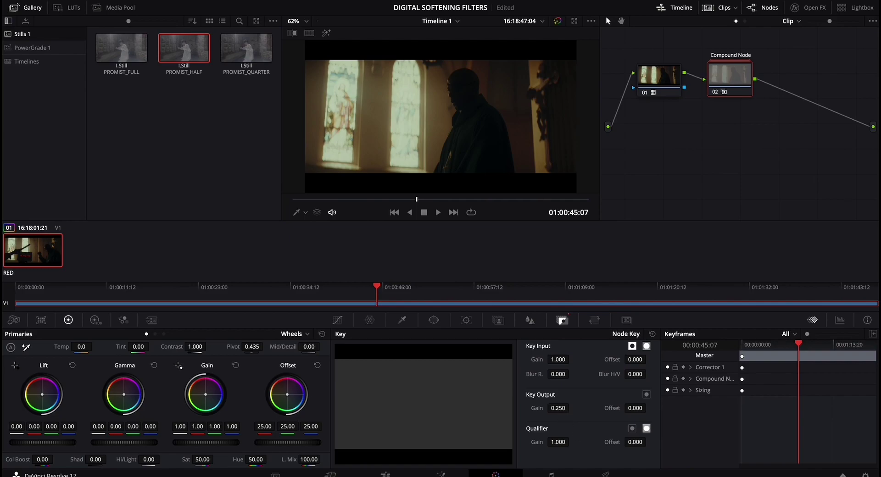
left_click_drag(571, 408, 571, 408)
key("ctrl+z")
key("ctrl+shift+z")
key("ctrl+z")
left_click_drag(574, 413, 564, 413)
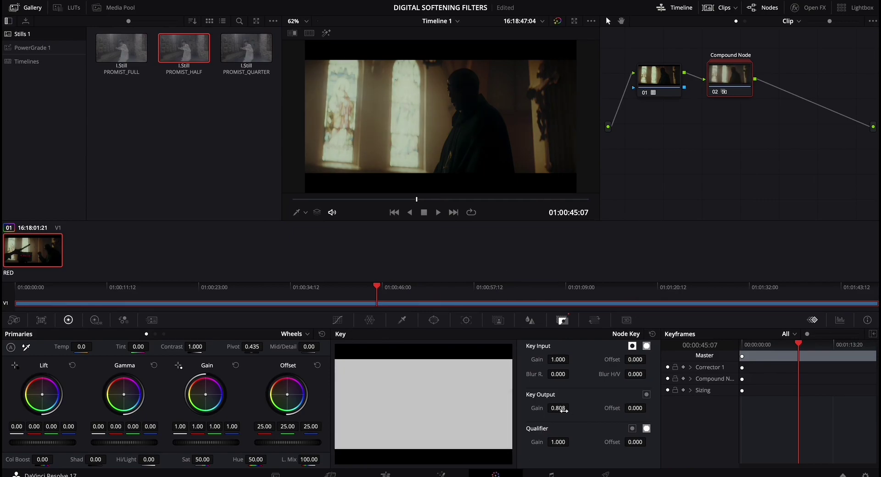
mouse_move(717, 75)
left_mouse_down()
mouse_move(709, 73)
mouse_move(727, 69)
mouse_move(723, 76)
left_mouse_up()
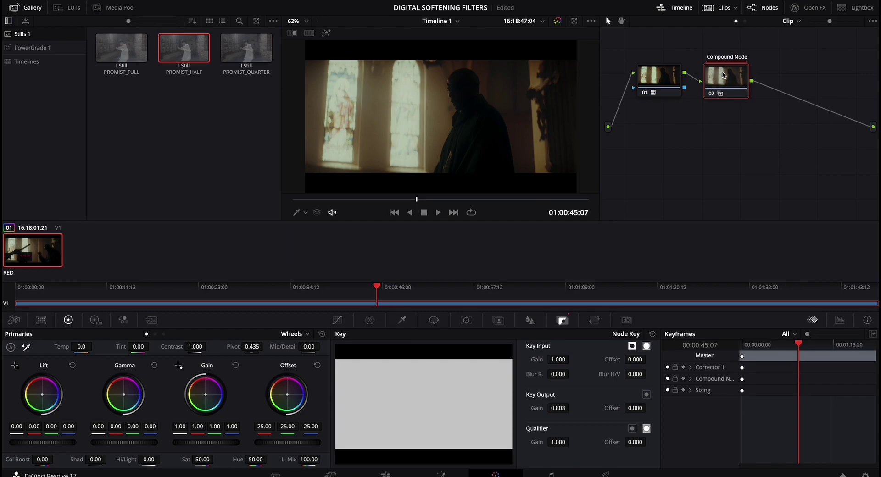
Step: Shift the PROMIST_HALF compound node right to make room after node 01
left_click_drag(724, 75, 807, 68)
left_click_drag(661, 79, 658, 78)
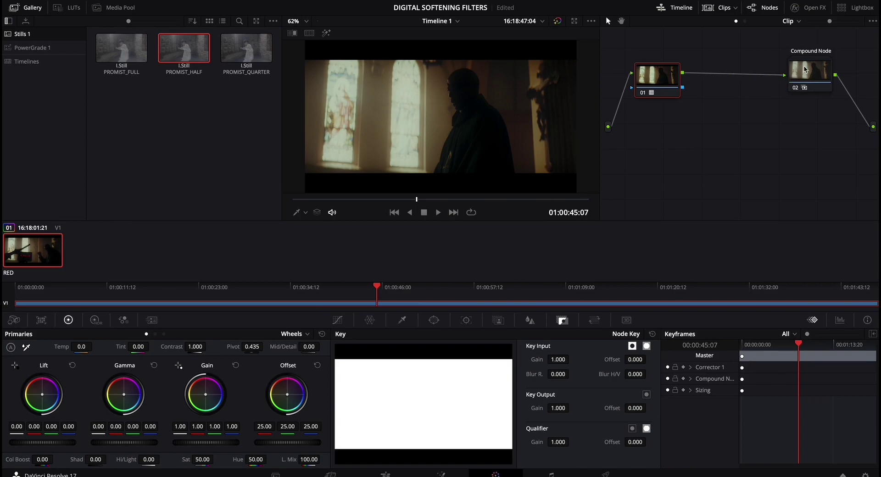
left_click_drag(805, 71, 825, 72)
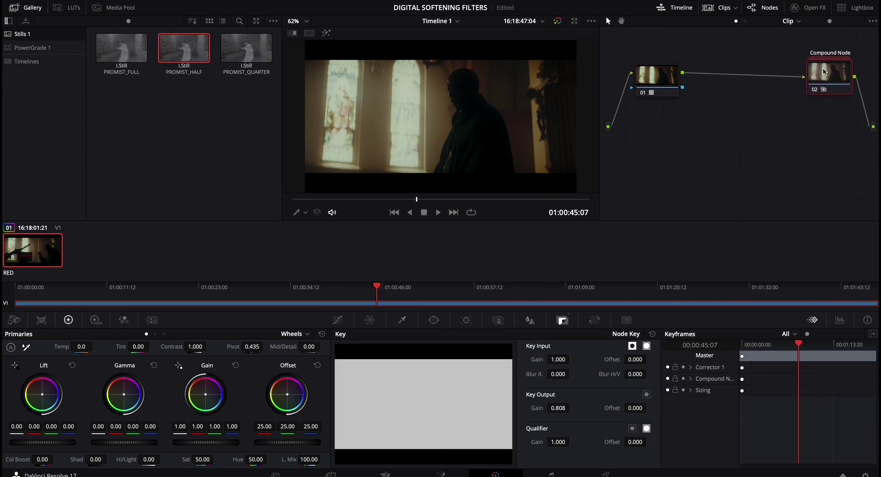
Step: Add serial nodes 02–04 after node 01, keeping the compound node last at top right
left_click(661, 76)
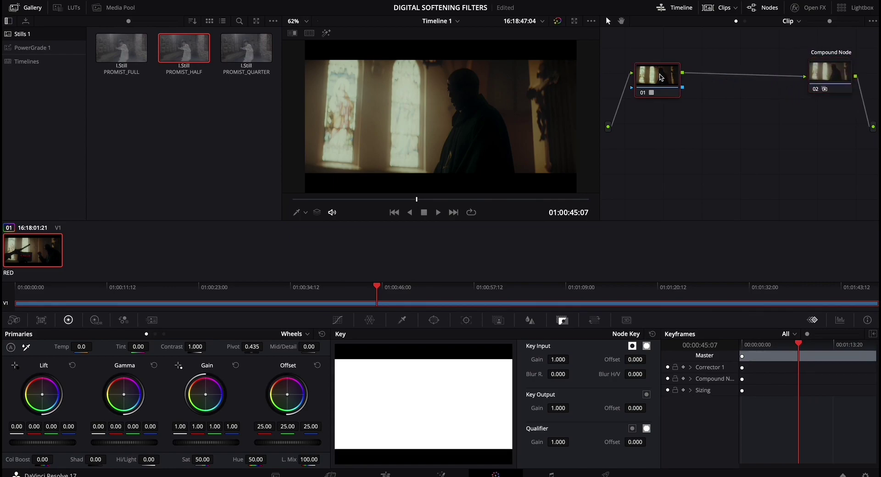
key("alt+s")
key("alt+s")
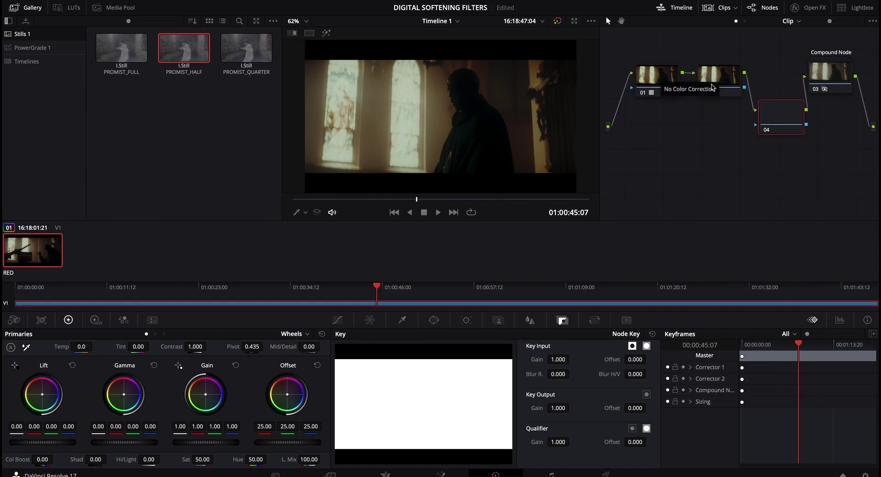
left_click_drag(720, 79, 721, 52)
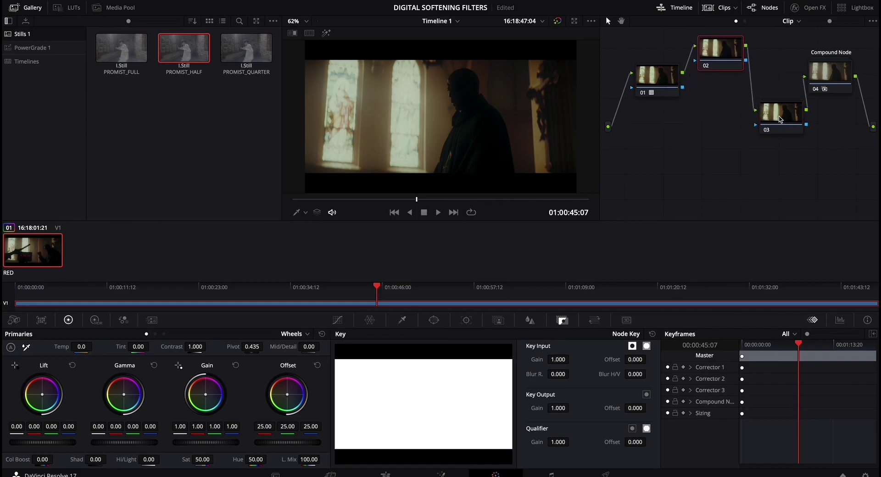
left_click_drag(779, 121, 733, 146)
key("alt+s")
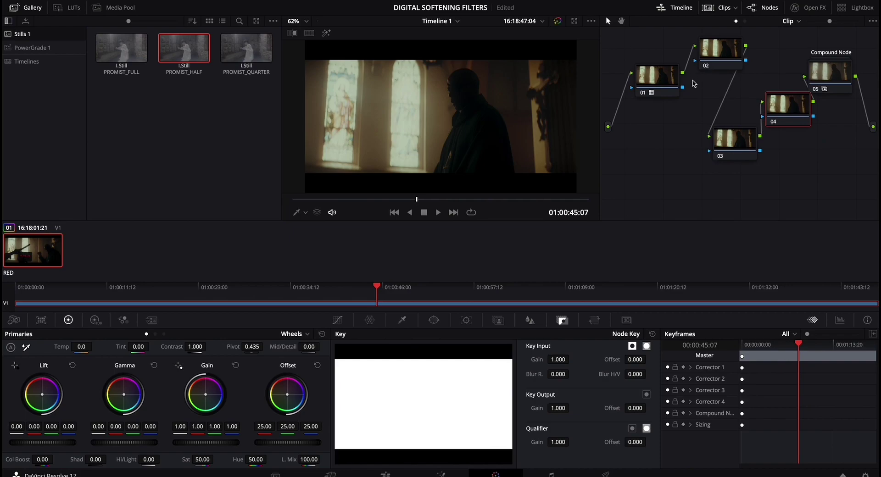
left_click_drag(838, 84, 843, 69)
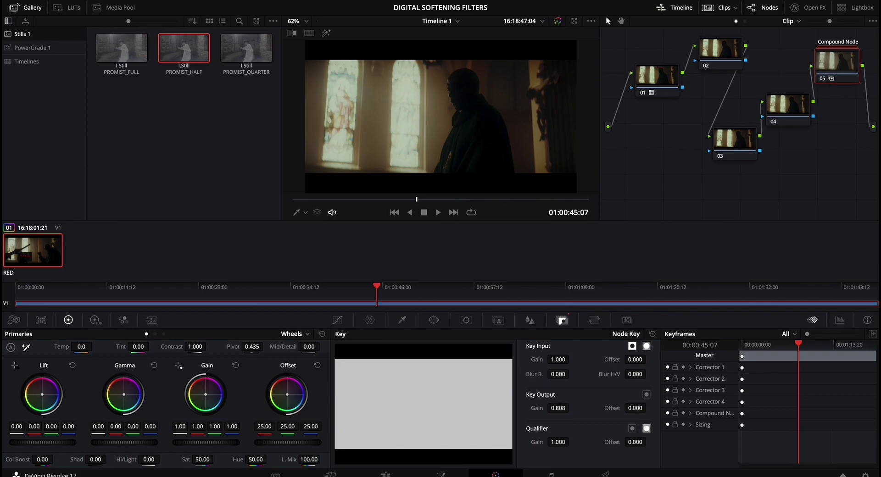
left_click(44, 50)
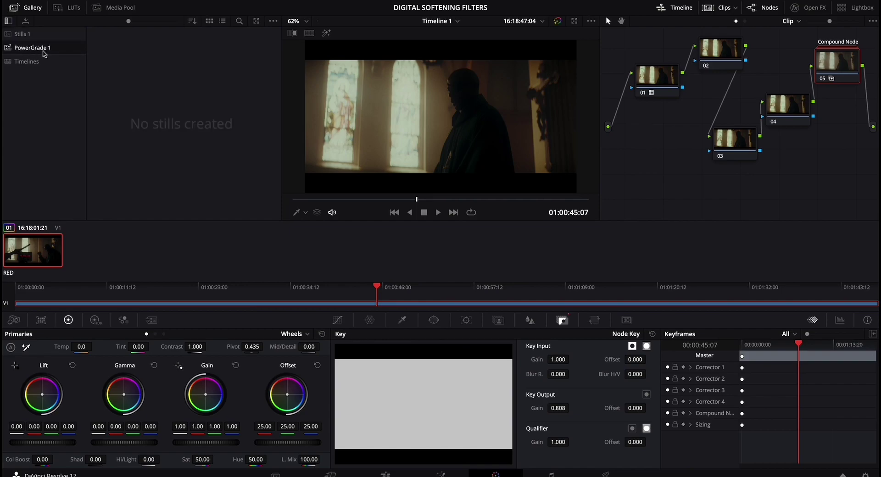
left_click(27, 34)
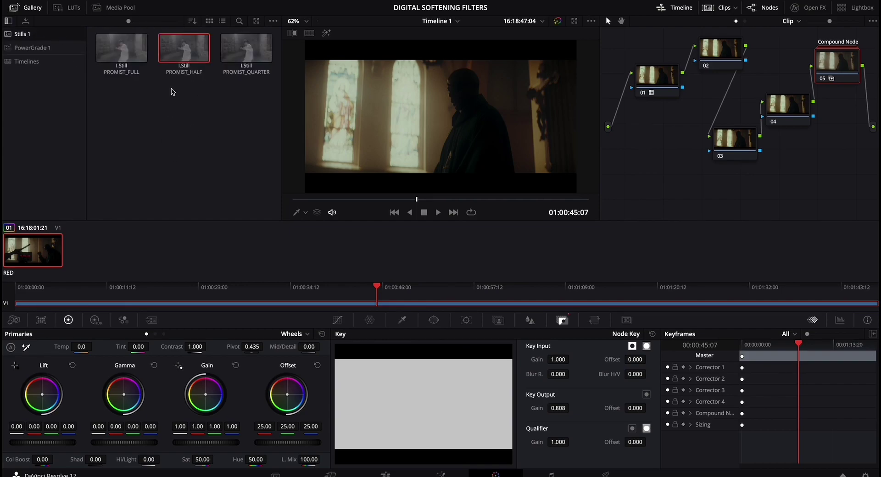